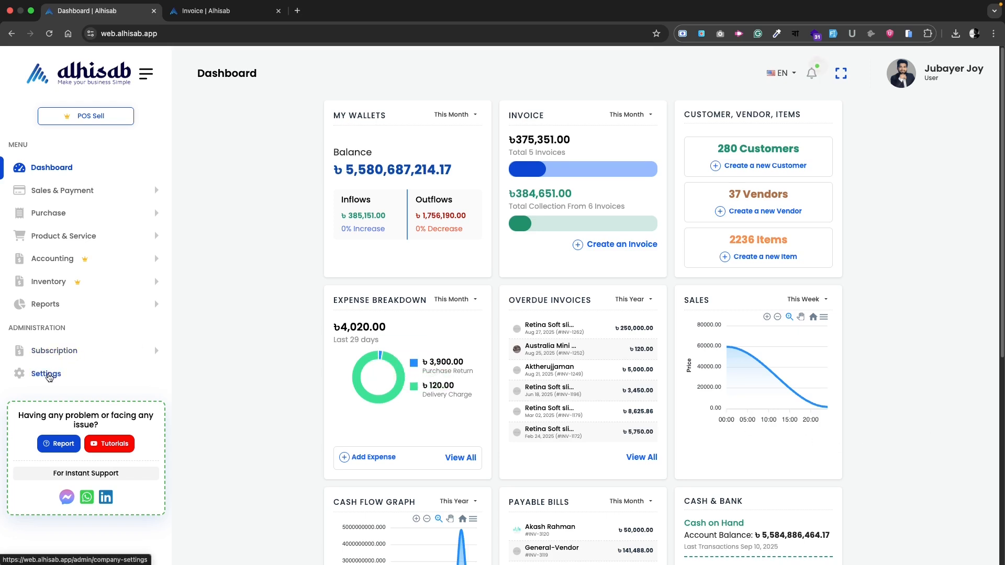
Open Company Settings from the Administration section of the sidebar
click(49, 377)
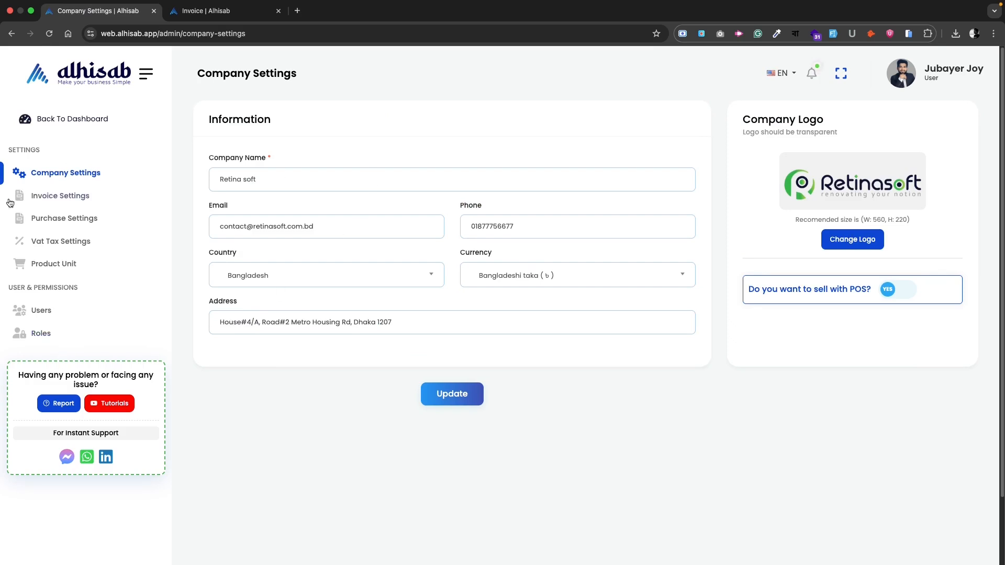
Open the Roles list, showing Admin, Sales Man and Manager, and start adding a new role
click(37, 339)
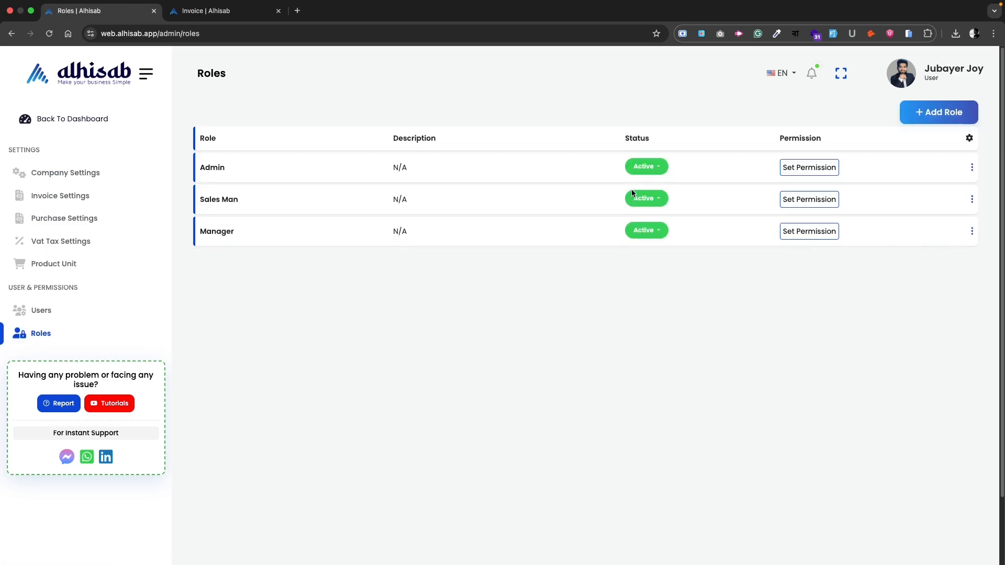
drag(218, 168, 232, 231)
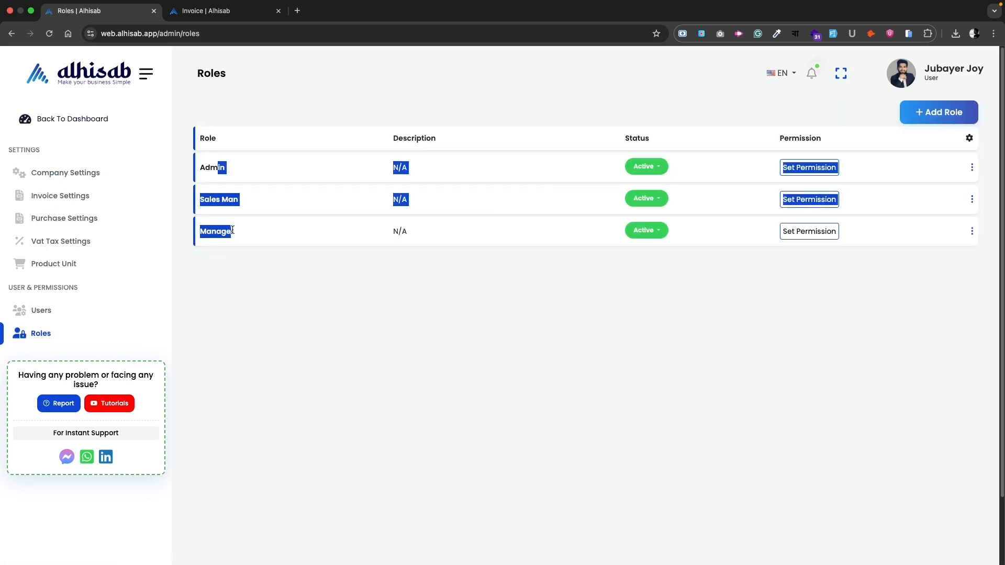
click(312, 295)
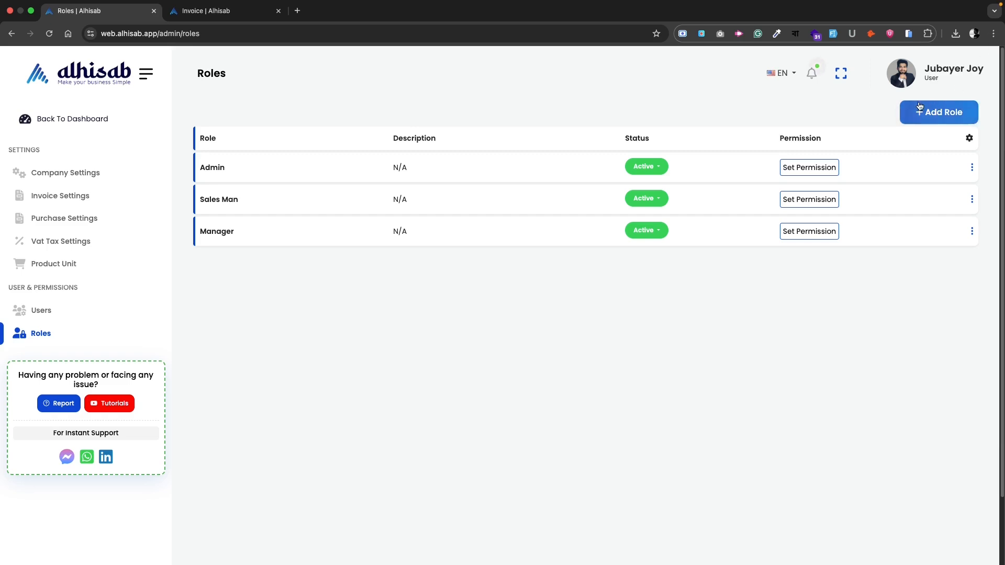
click(935, 121)
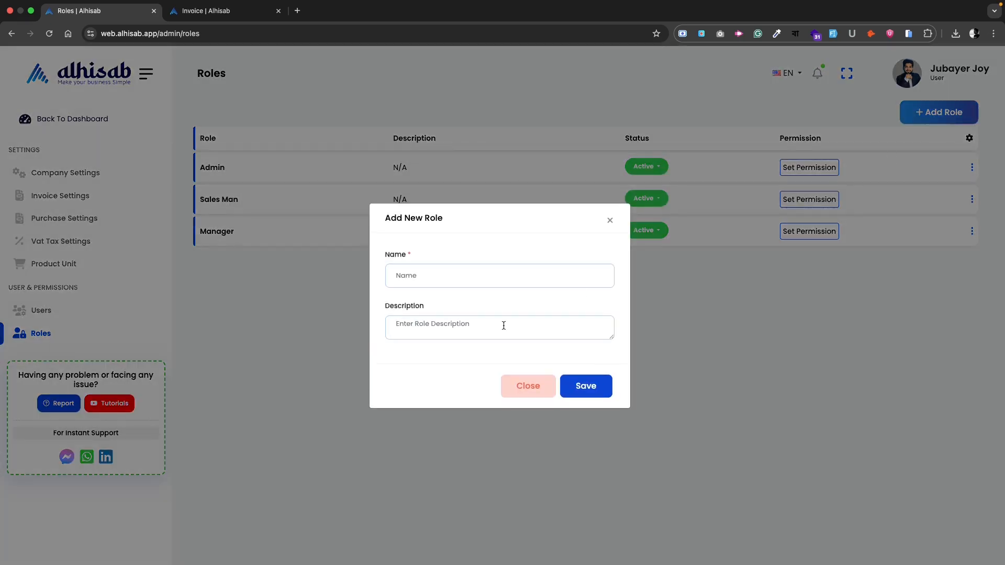
Name the new role 'Field Sales Man' and save it
click(515, 280)
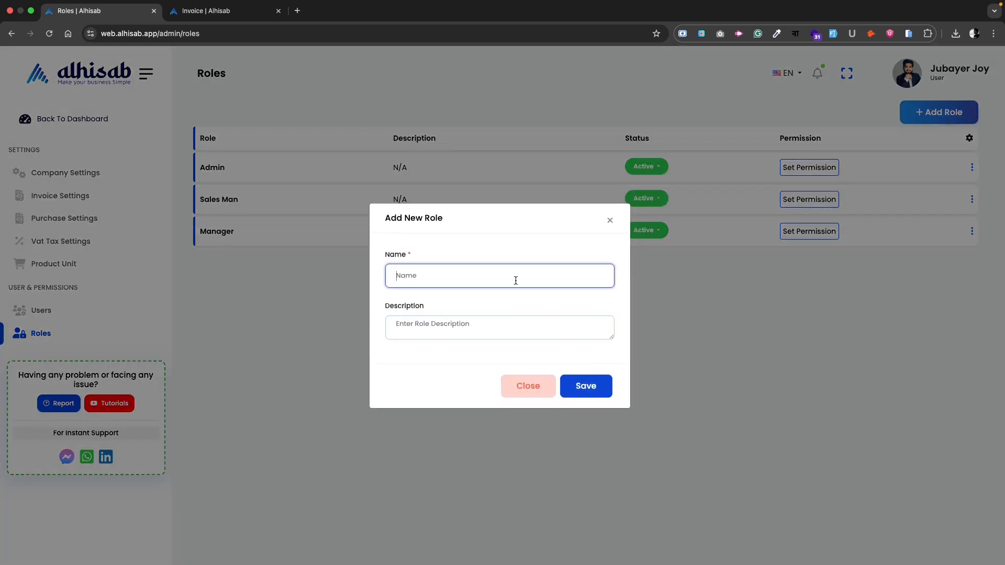
text(Field Sales Man)
click(479, 326)
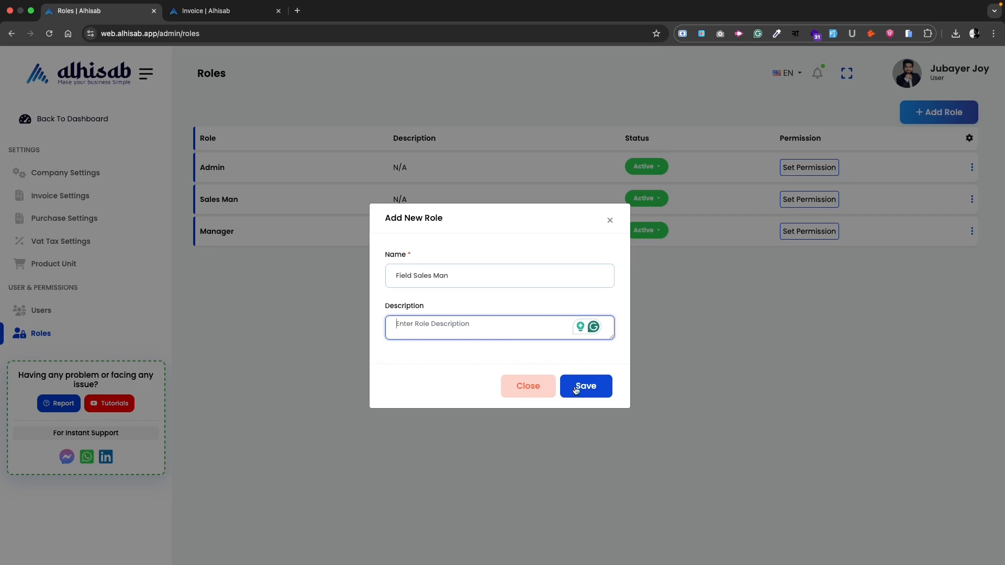
click(598, 391)
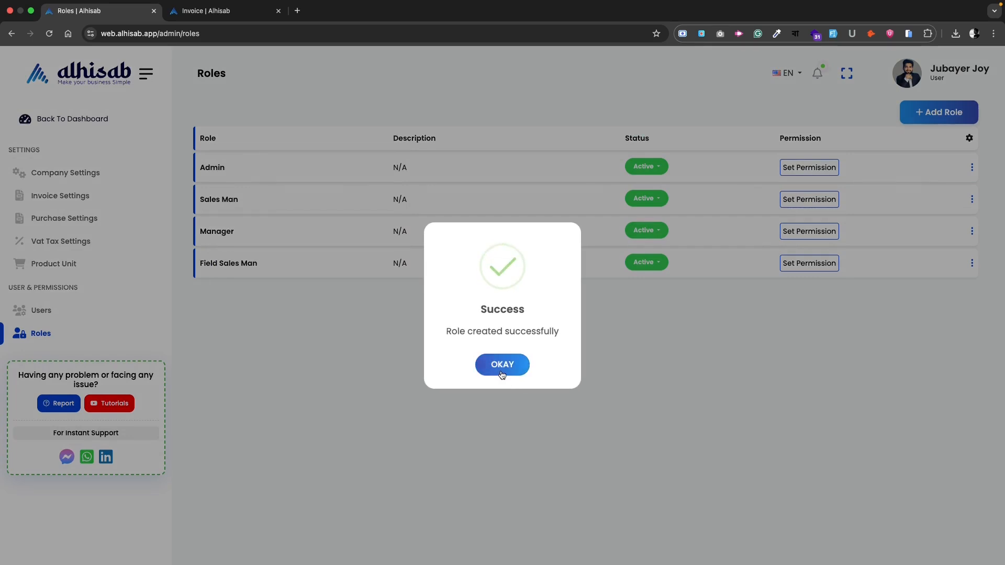
Dismiss the success notice and open the Field Sales Man permission settings
click(662, 418)
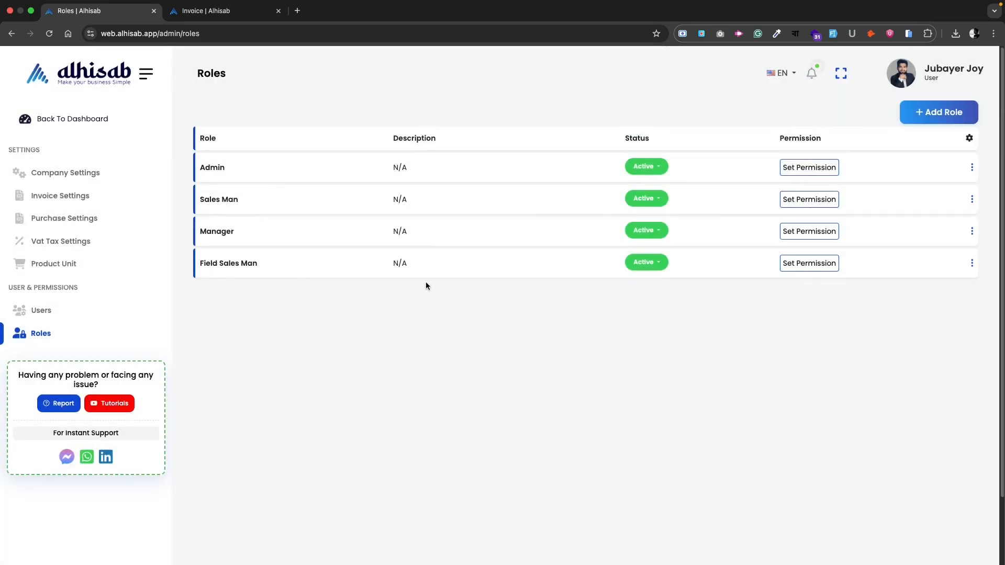
click(818, 270)
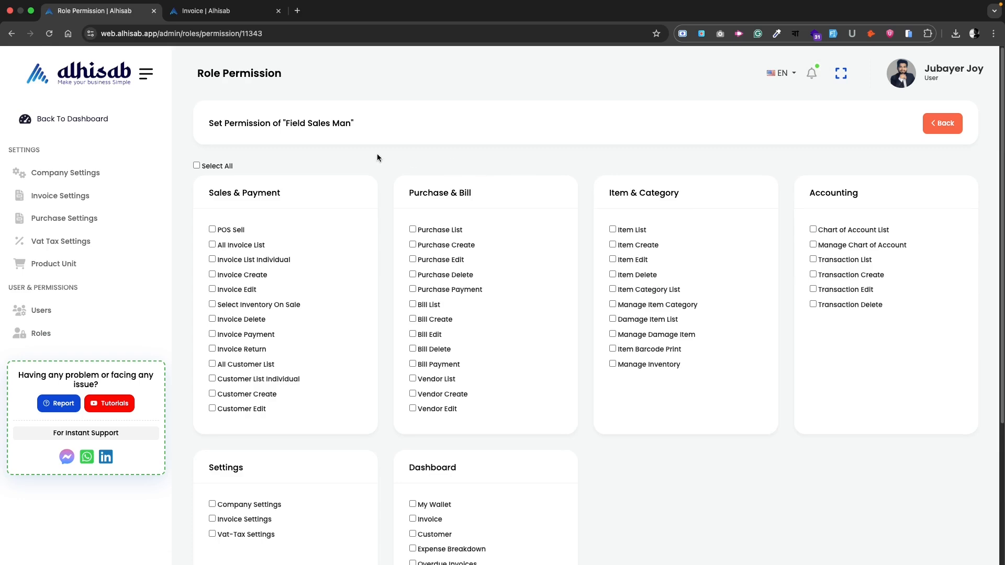
scroll(308, 354, down, 4)
scroll(309, 356, up, 4)
Allow Invoice List Individual, Create, Edit, Delete, Payment and Return under Sales & Payment
click(213, 259)
click(212, 274)
click(212, 289)
click(212, 320)
click(212, 334)
click(212, 350)
Allow All Customer List, Customer List Individual, Customer Create and Customer Edit
click(212, 365)
click(212, 379)
click(212, 394)
click(212, 408)
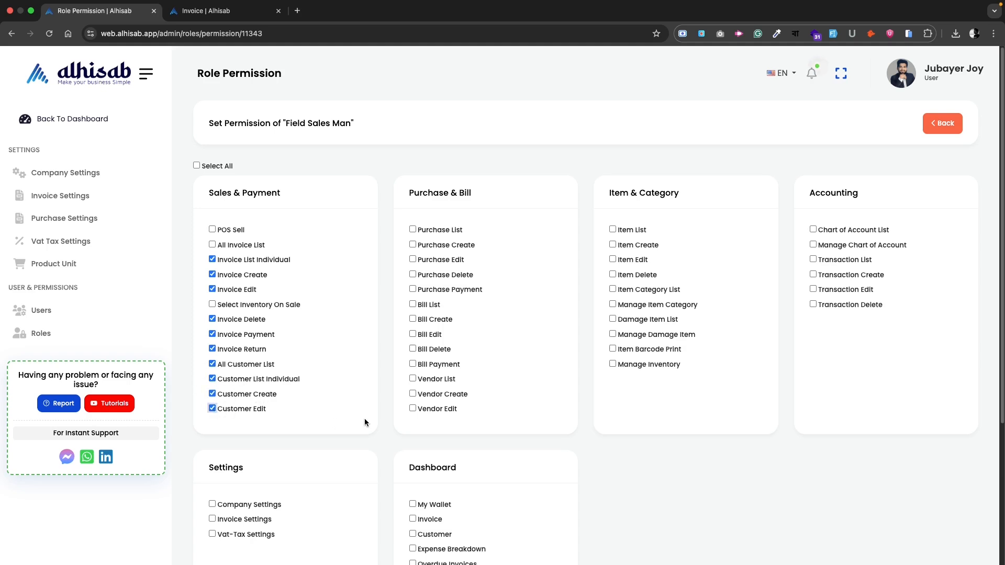
Tick the Invoice, Customer and Expense Breakdown views in the Dashboard card
scroll(449, 376, down, 3)
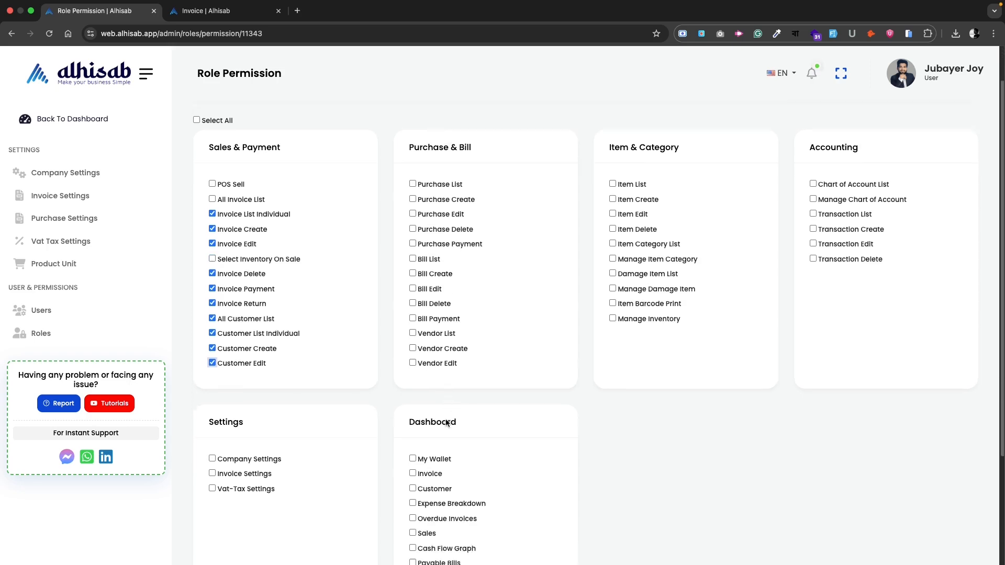
scroll(450, 419, up, 3)
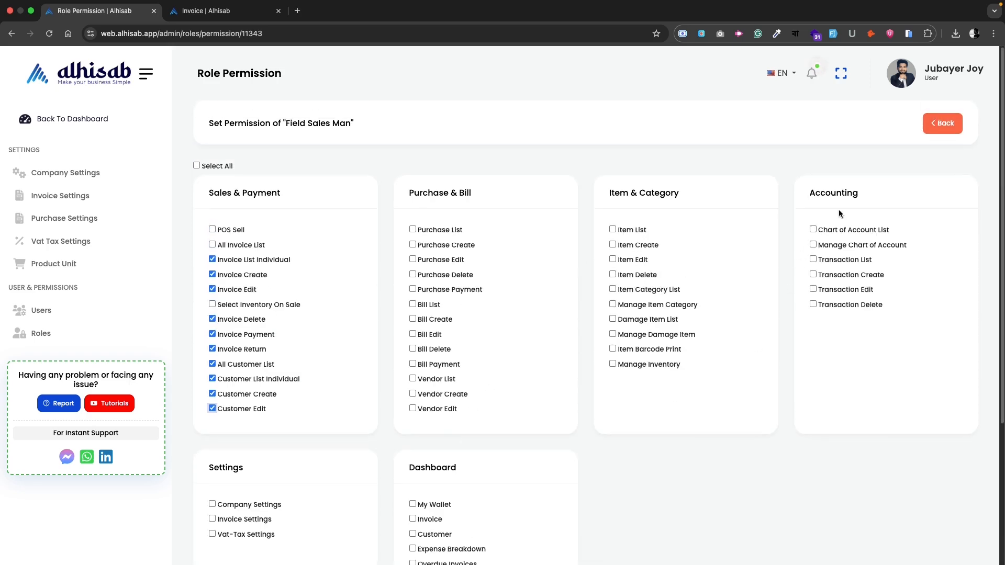
scroll(444, 507, down, 4)
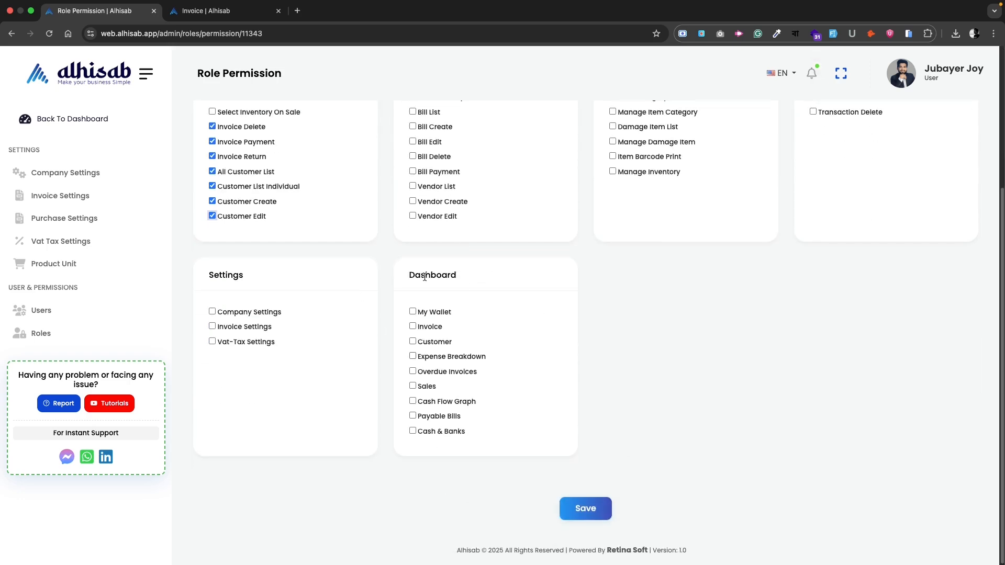
drag(419, 277, 460, 284)
click(491, 287)
click(412, 326)
click(413, 341)
click(413, 356)
Save the Field Sales Man permissions and acknowledge the confirmation
scroll(860, 448, up, 4)
scroll(810, 401, down, 4)
click(595, 511)
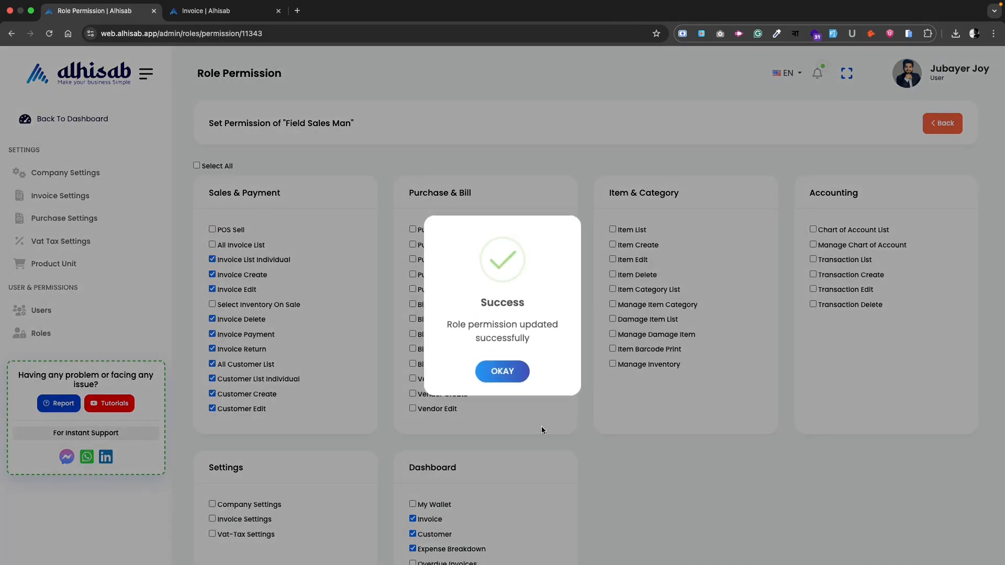
click(501, 370)
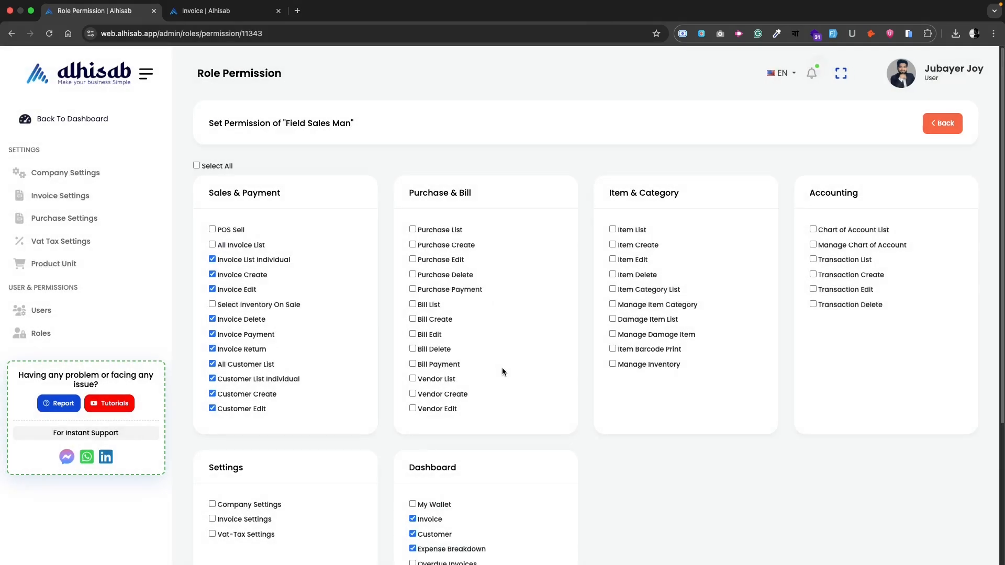
click(36, 333)
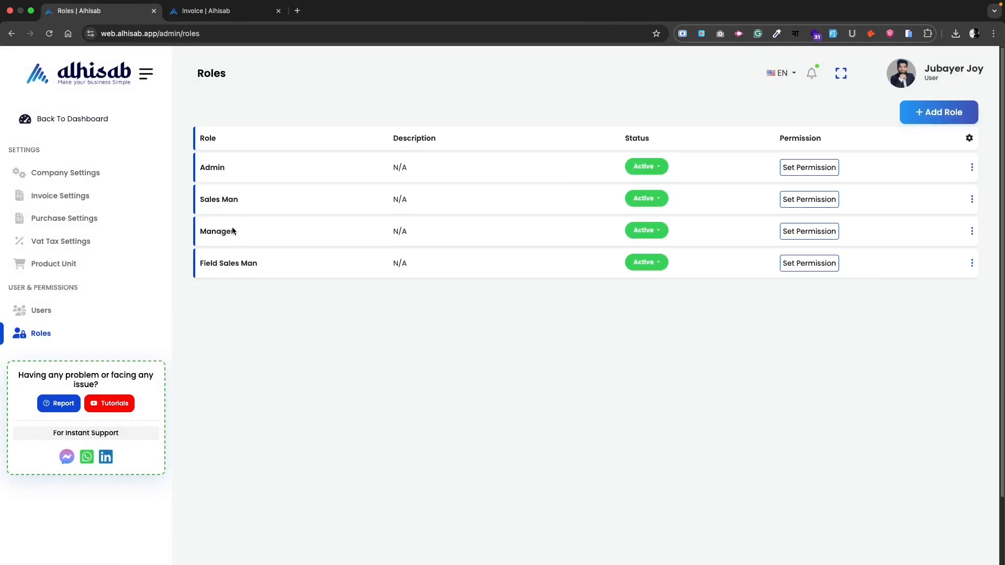
drag(210, 264, 265, 269)
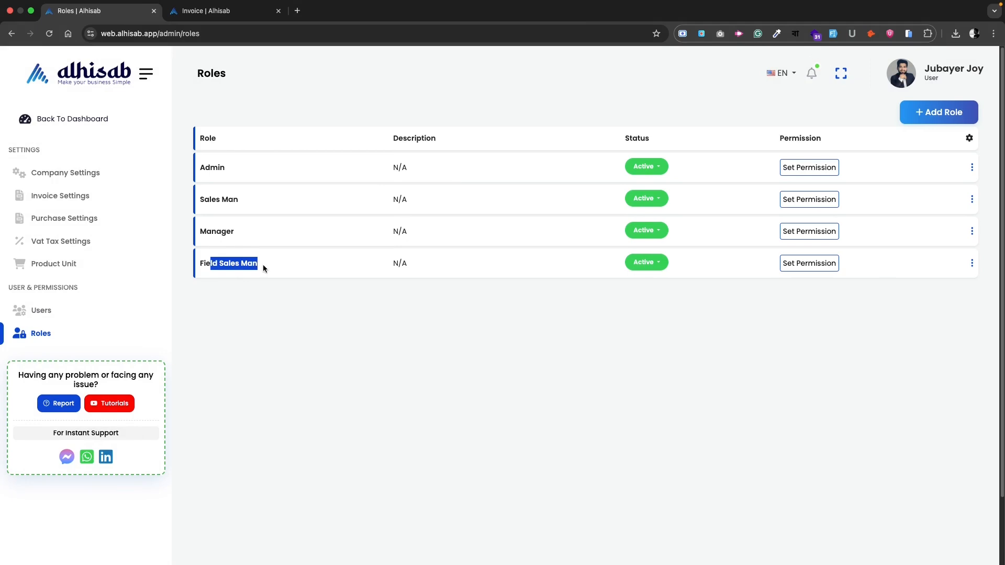
click(819, 267)
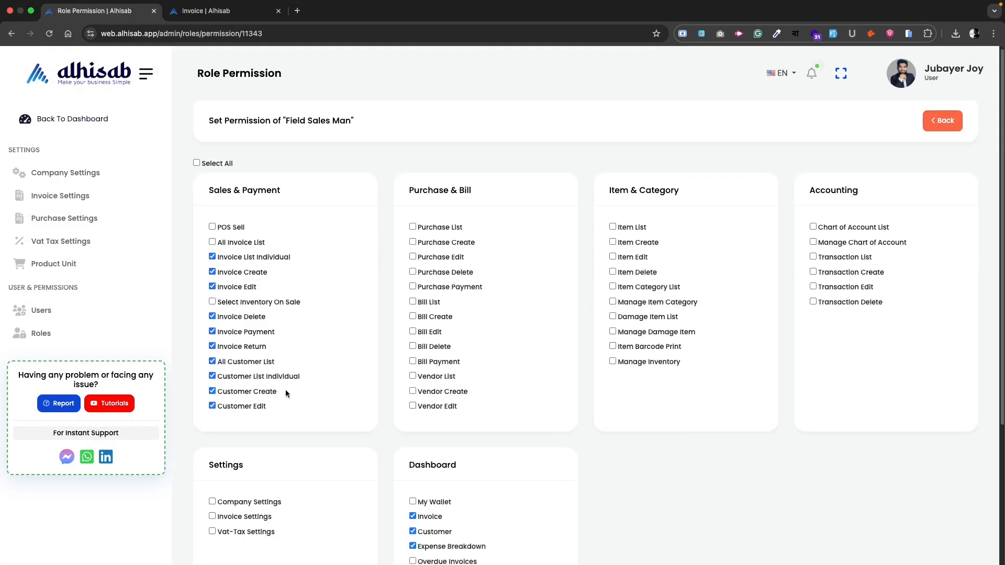
scroll(457, 301, down, 4)
scroll(471, 461, up, 4)
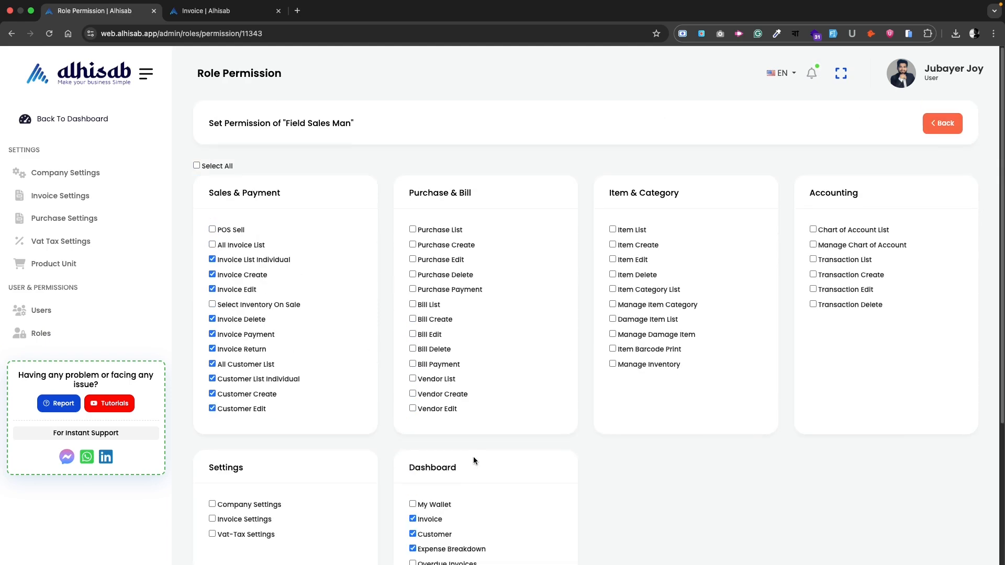
Go to the Users list, check the Pending and Active users, and start adding a new user
click(41, 312)
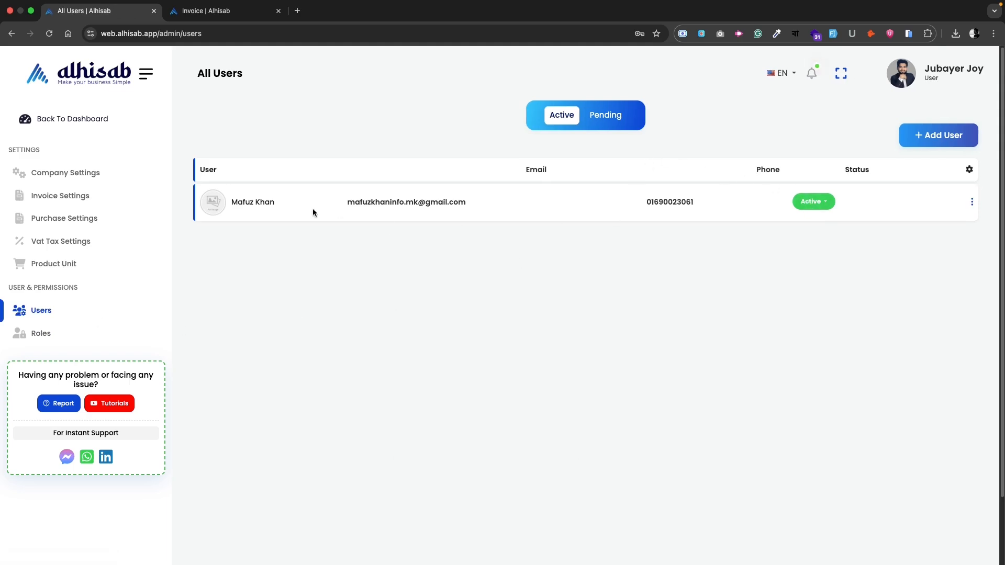
click(606, 115)
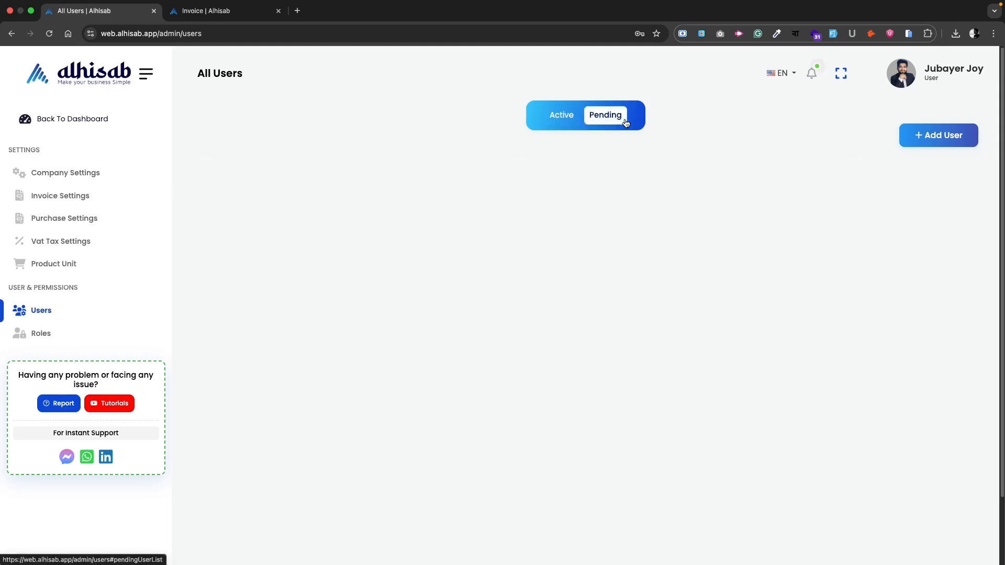
click(560, 116)
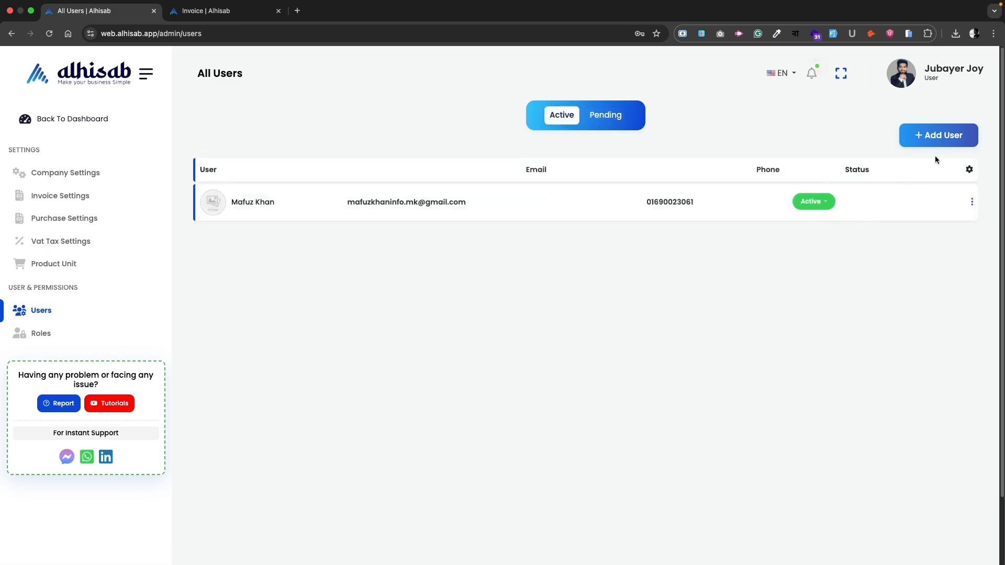
click(943, 137)
Enter the new user's first name and phone number and assign the Field Sales Man role
click(511, 228)
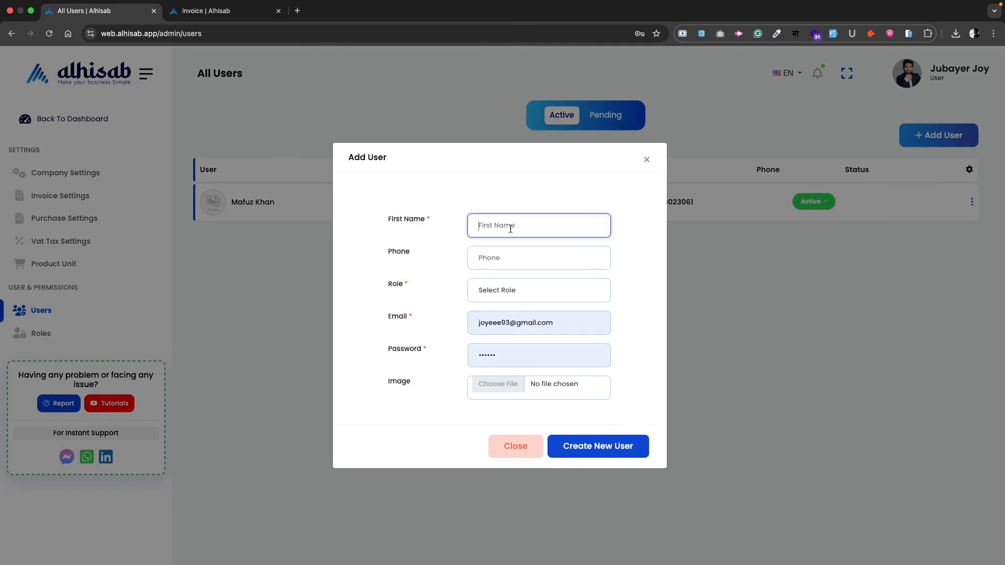
click(496, 256)
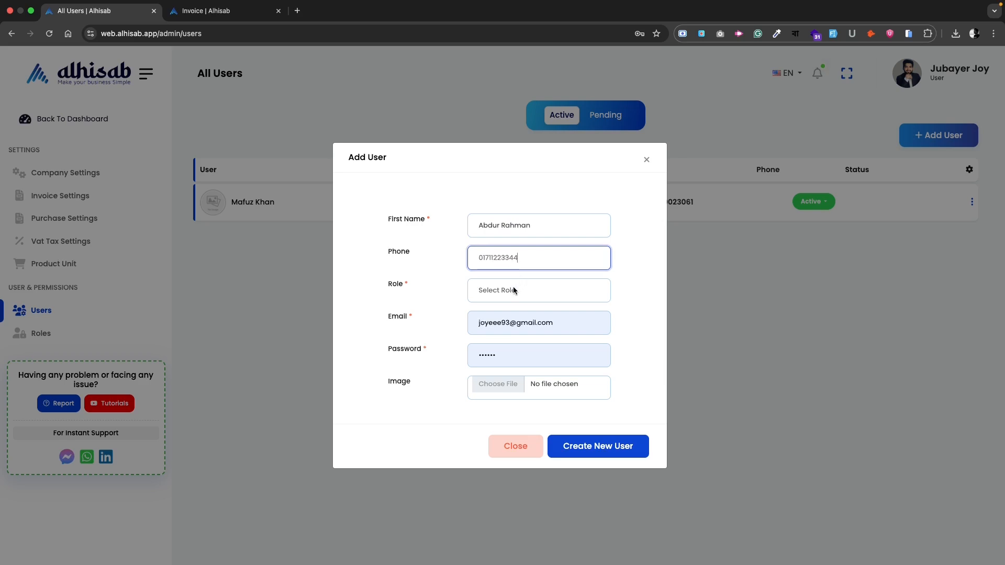
drag(390, 285, 478, 291)
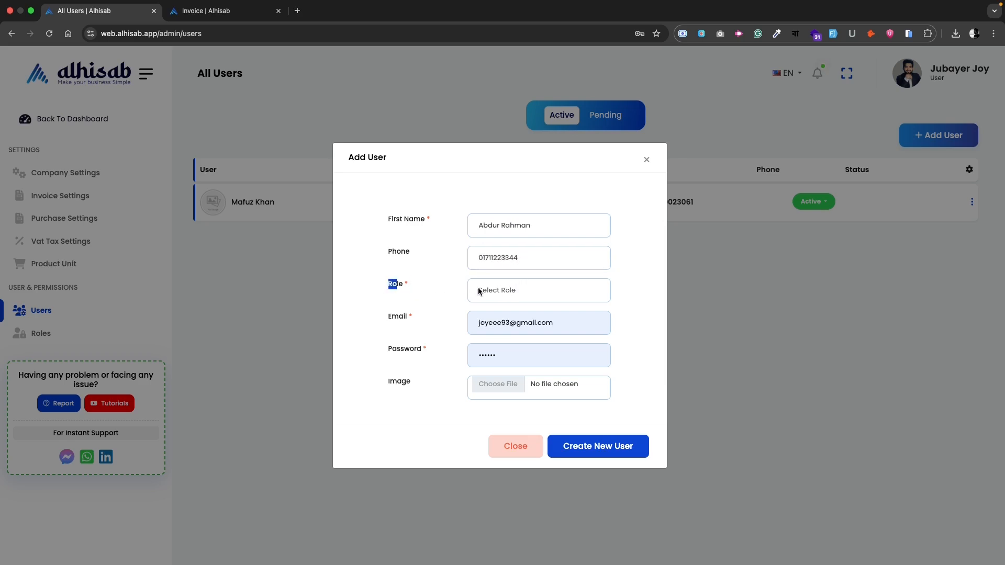
click(506, 294)
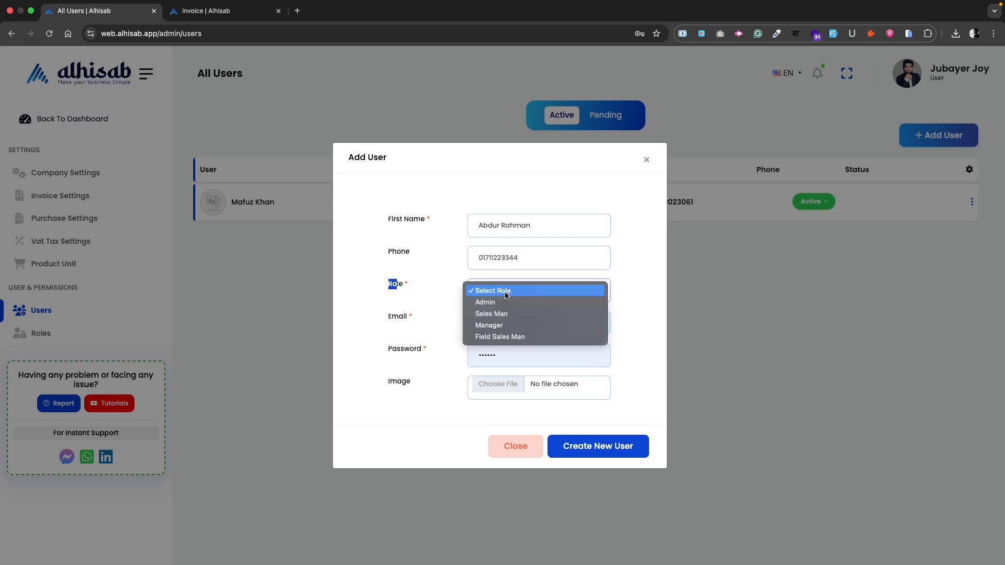
click(518, 337)
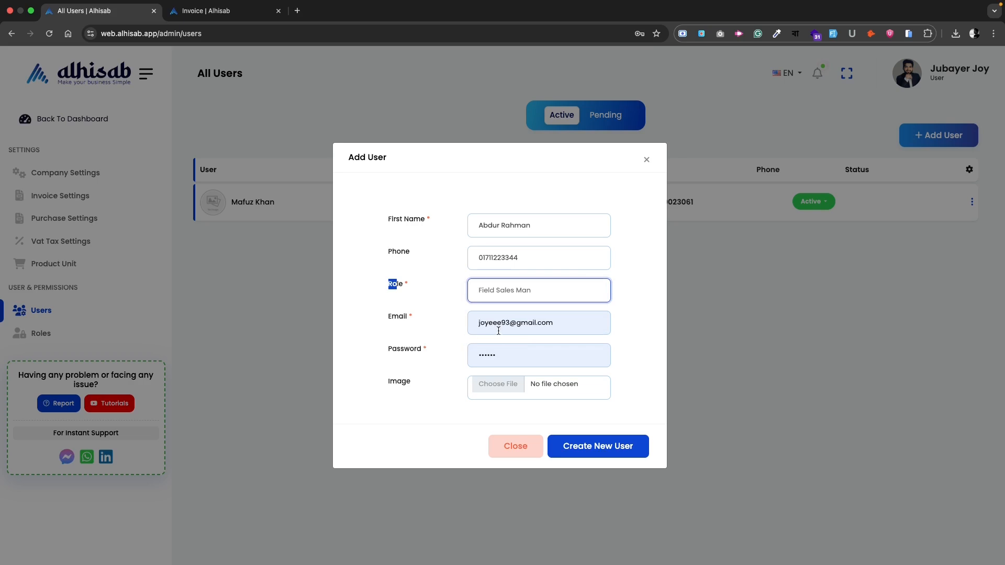
Replace the autofilled e-mail and password with the new user's own, then create the user
click(573, 325)
drag(560, 328, 466, 328)
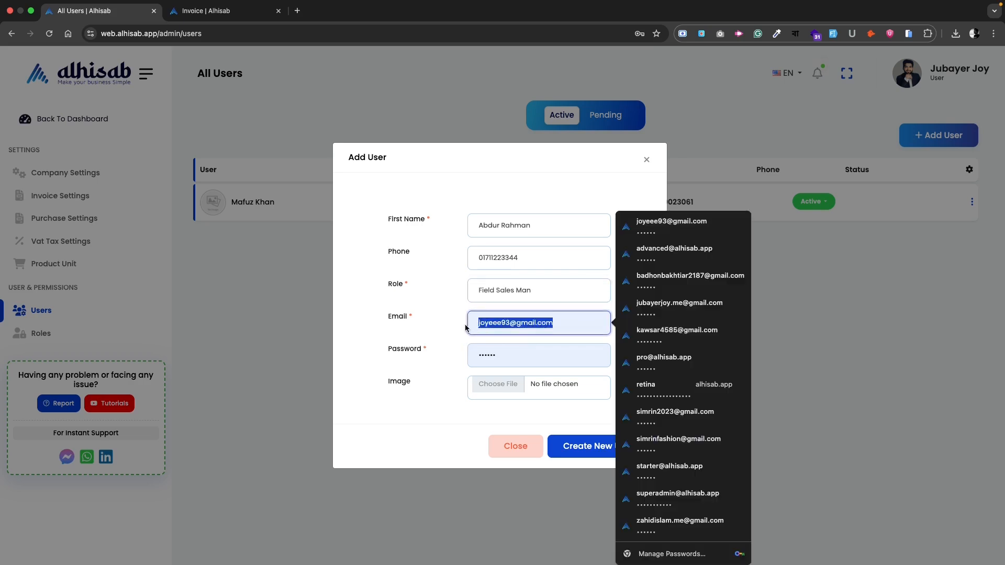
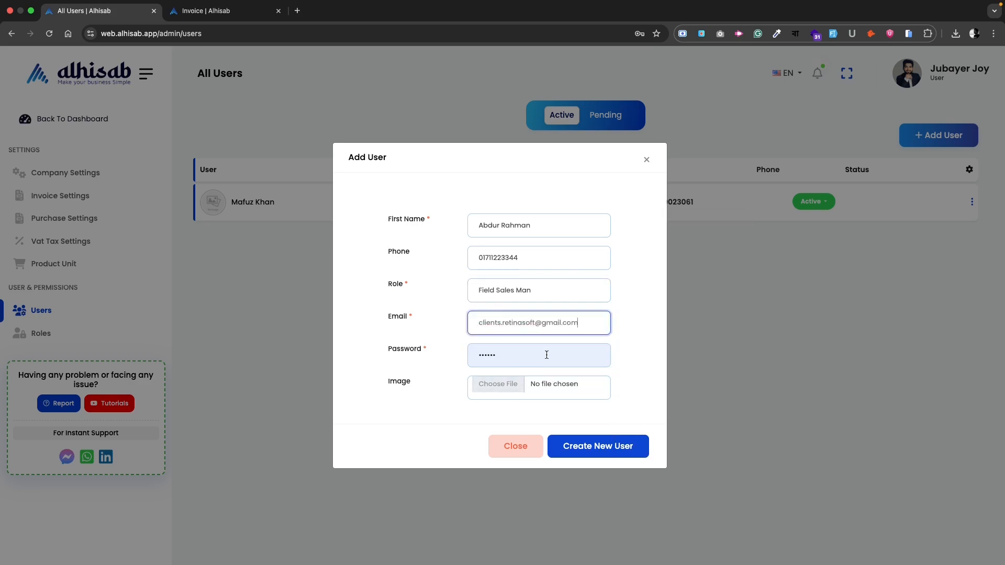
drag(546, 355, 467, 352)
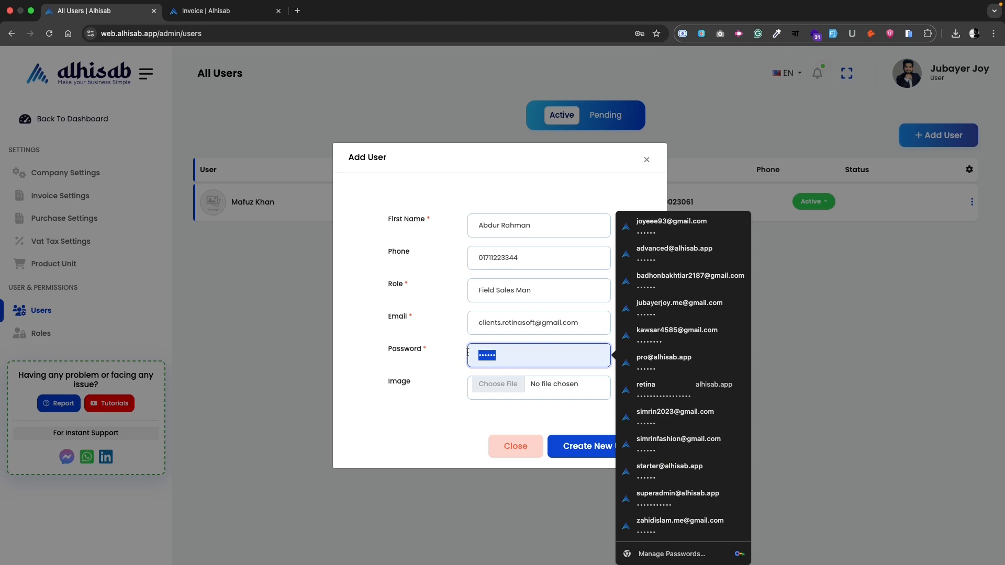
key(BackSpace)
text(1234)
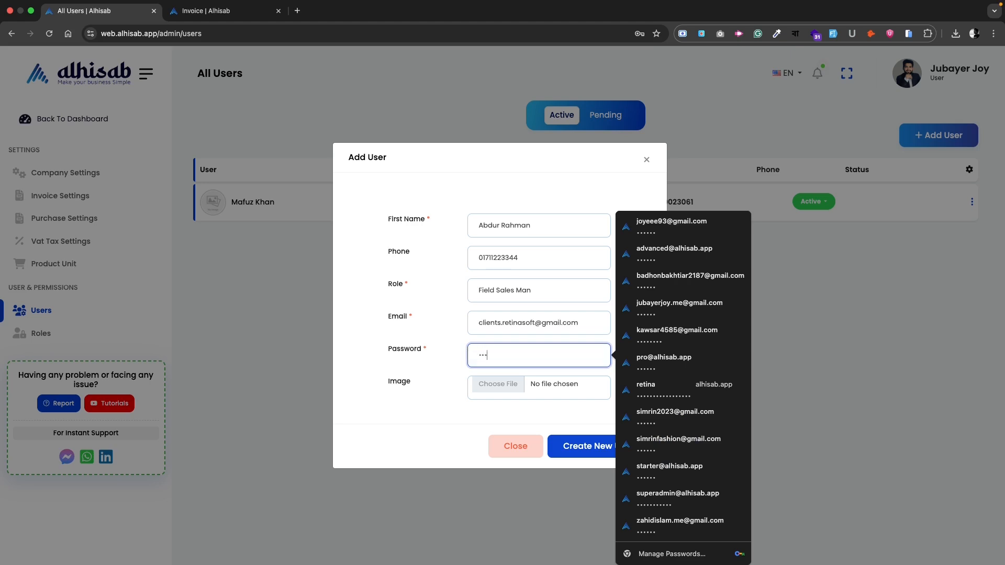
text(56)
click(419, 425)
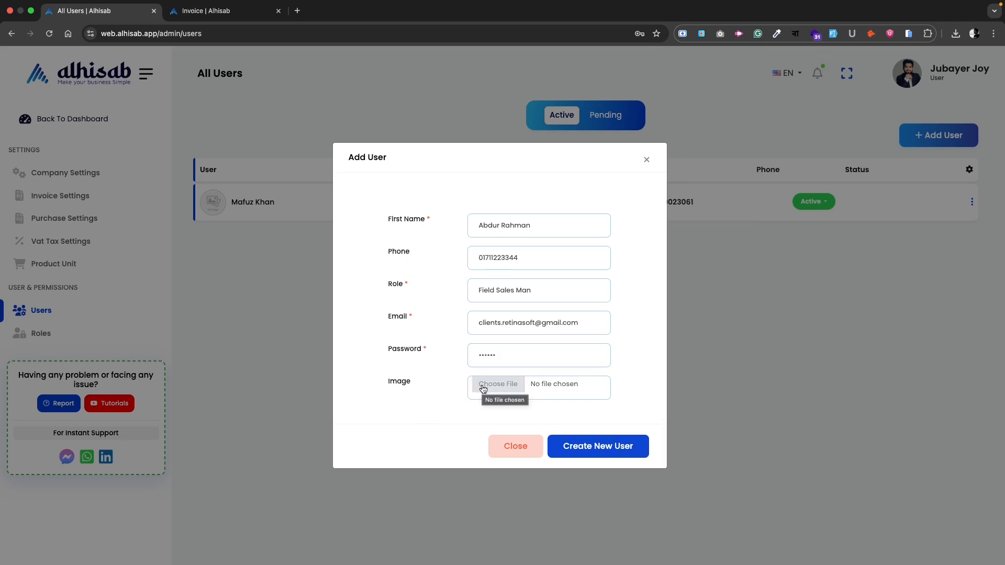
click(609, 447)
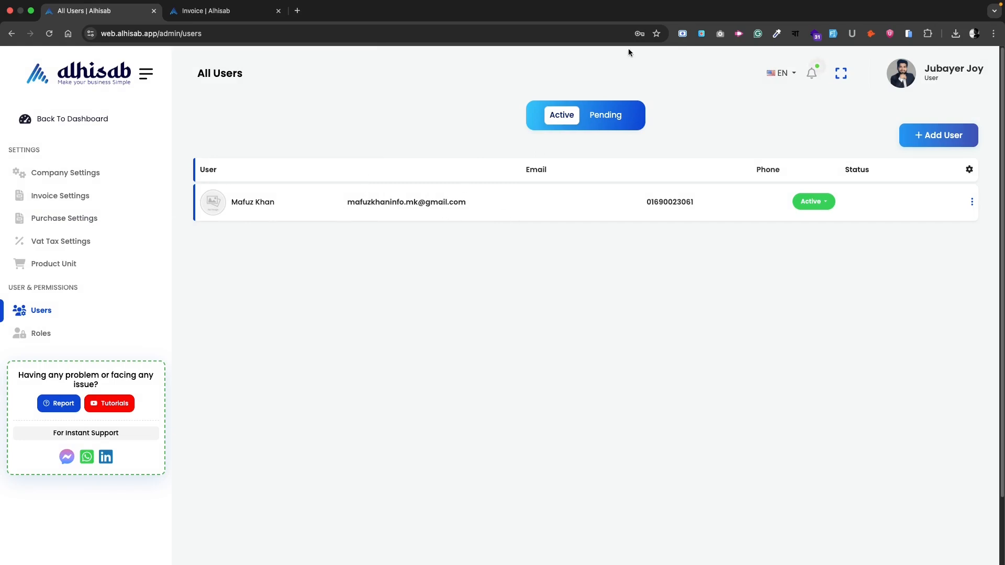
Switch to the Pending users list to see the new user awaiting acceptance
click(613, 116)
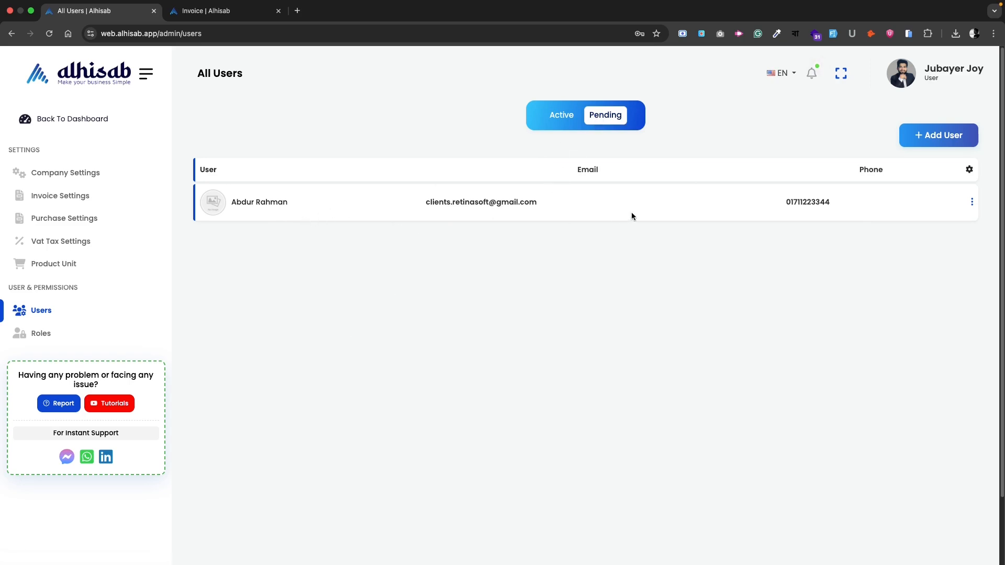
Switch to the invited account's browser profile and open its Gmail inbox
click(974, 33)
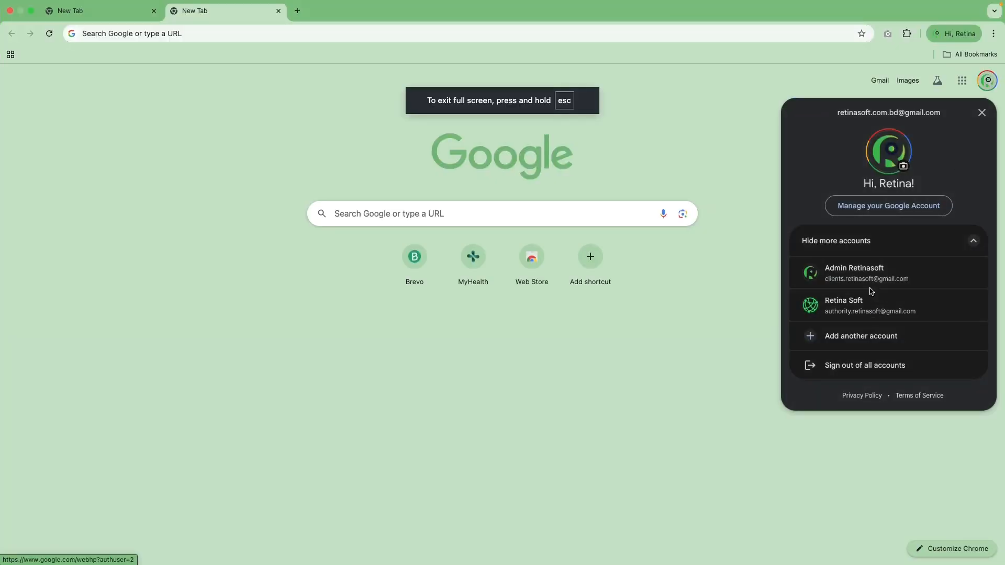
click(872, 291)
click(880, 63)
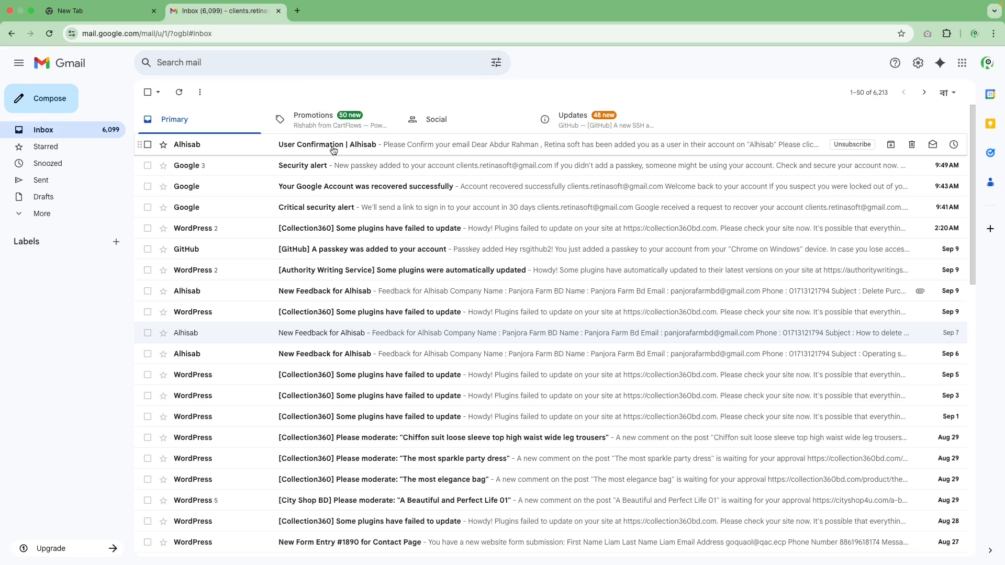
Open the 'User Confirmation | Alhisab' email and read the invitation text
click(374, 148)
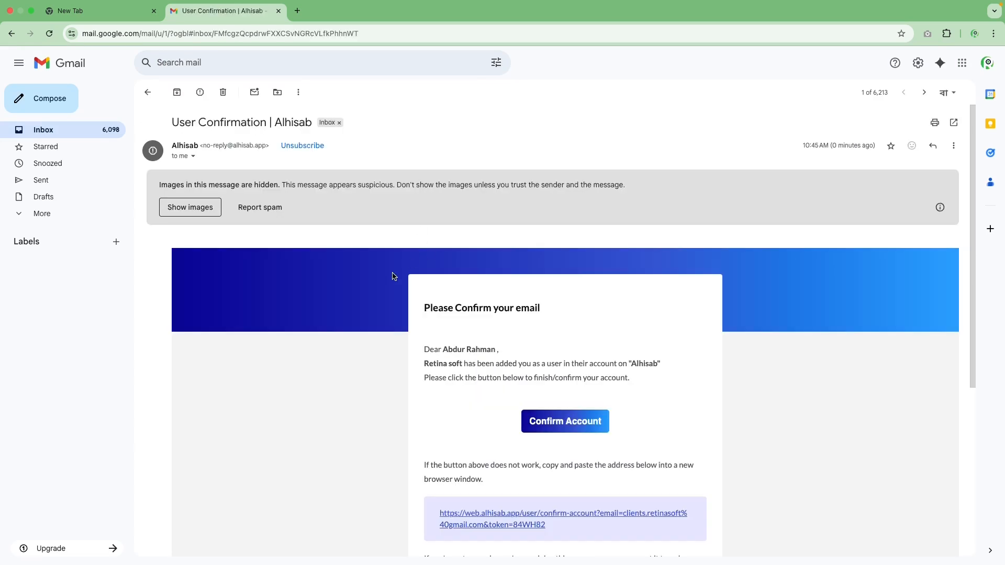
scroll(394, 277, down, 1)
drag(439, 279, 563, 282)
click(559, 329)
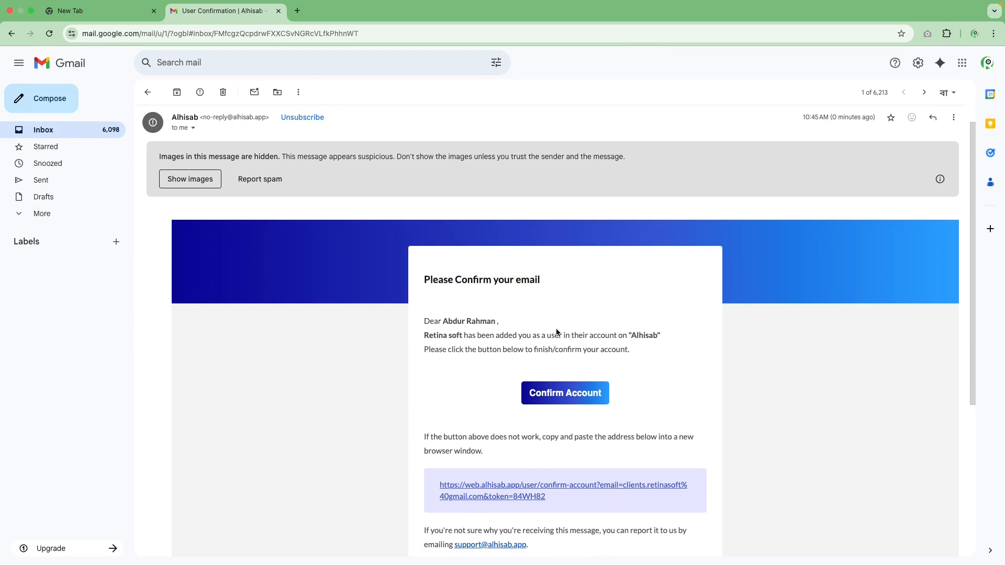
drag(438, 322, 601, 369)
click(602, 369)
scroll(655, 378, down, 5)
scroll(629, 355, up, 3)
Confirm the account from the email, accept the Retina soft invitation, and dismiss the Success message
click(569, 316)
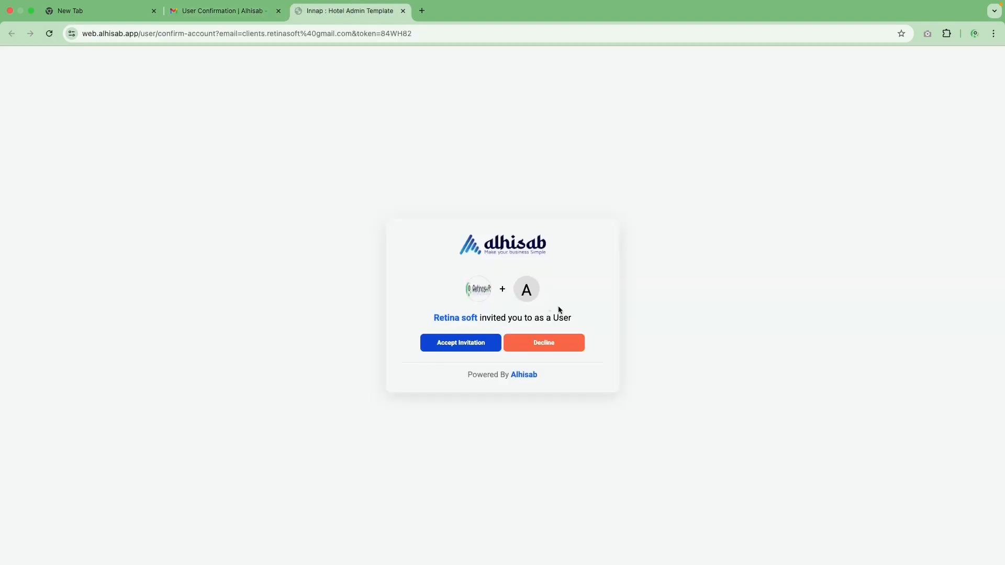
click(460, 348)
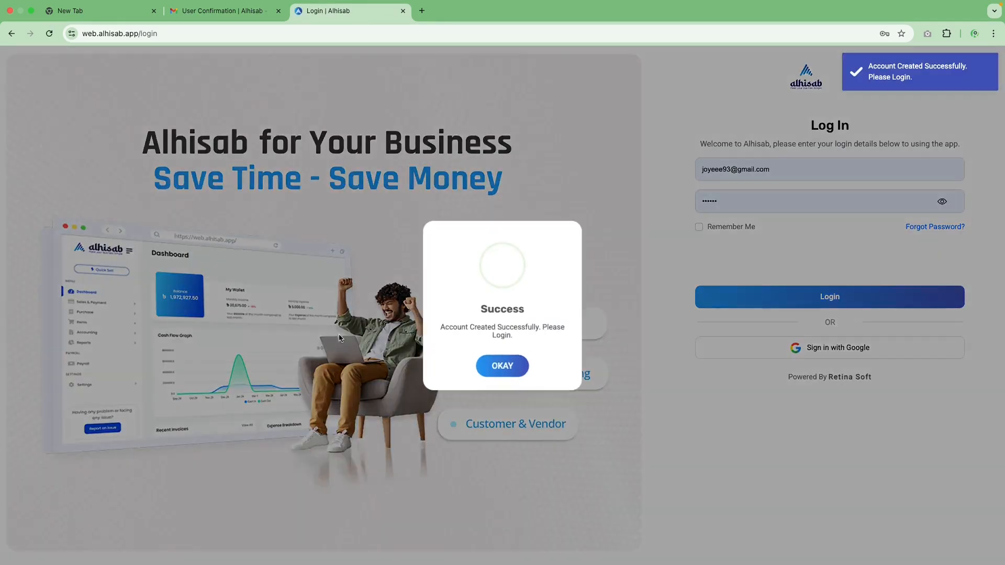
click(513, 366)
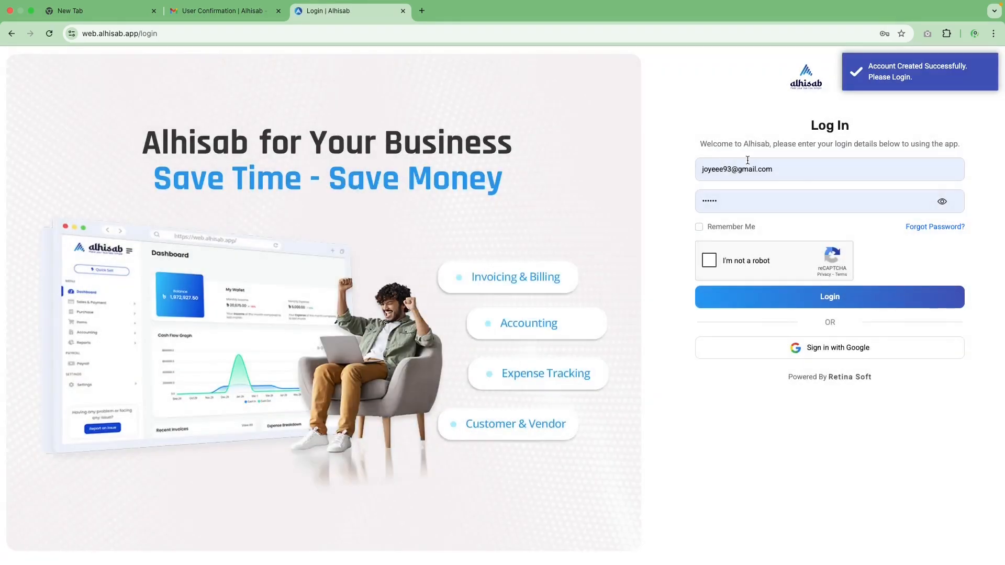
click(795, 168)
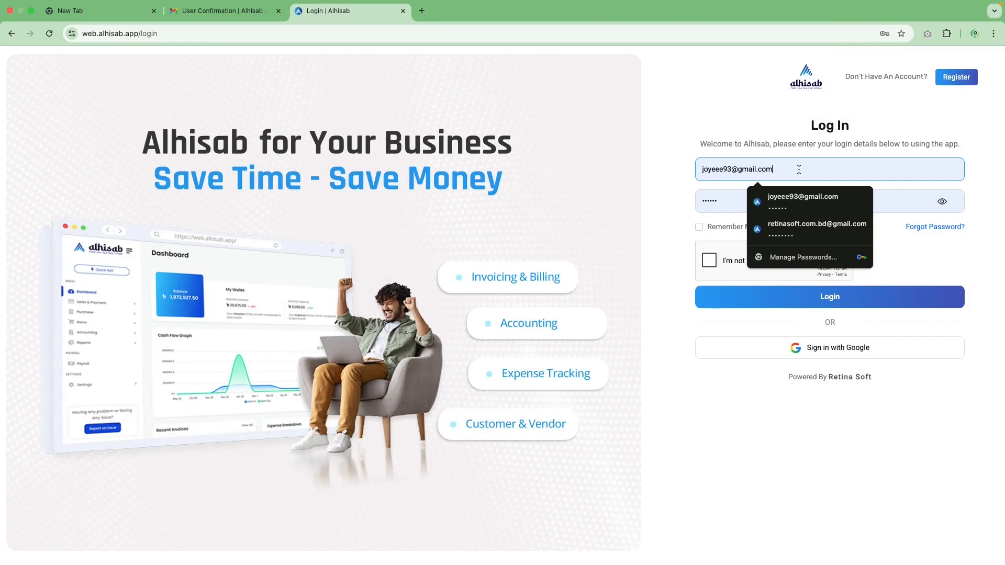
Log in with the new user's e-mail and password after ticking 'I'm not a robot'
drag(797, 171, 654, 173)
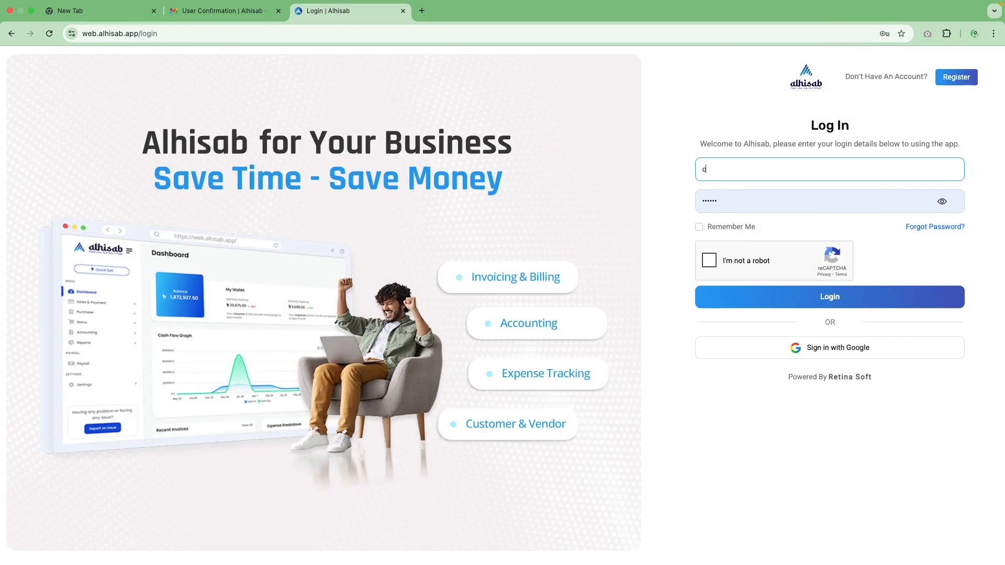
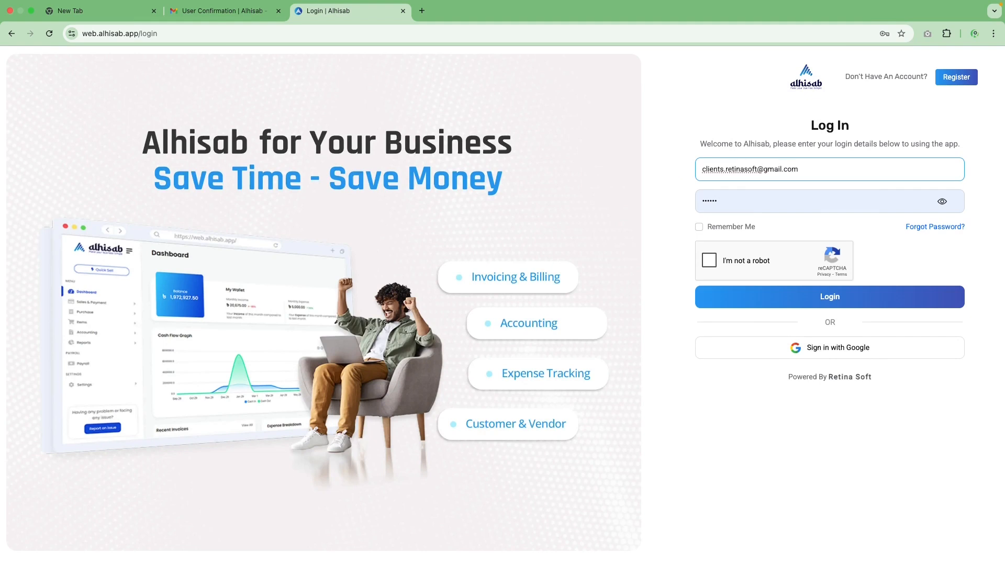
click(708, 260)
click(874, 202)
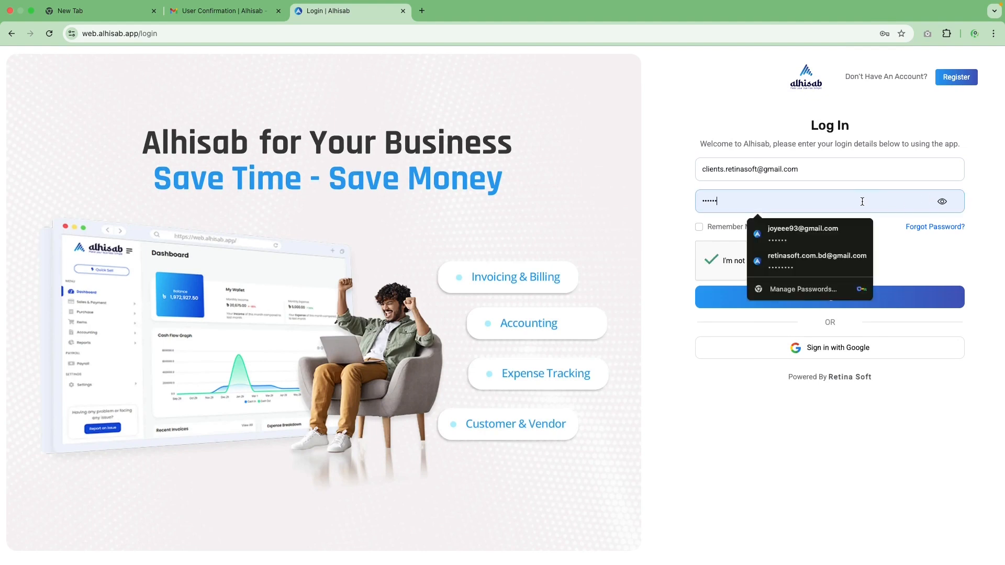
text(••••••)
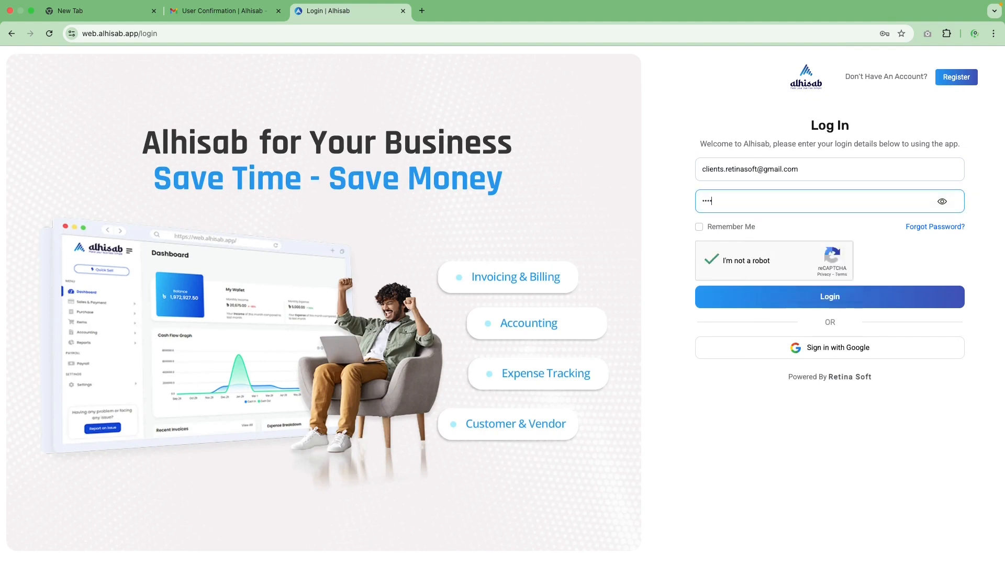
click(662, 256)
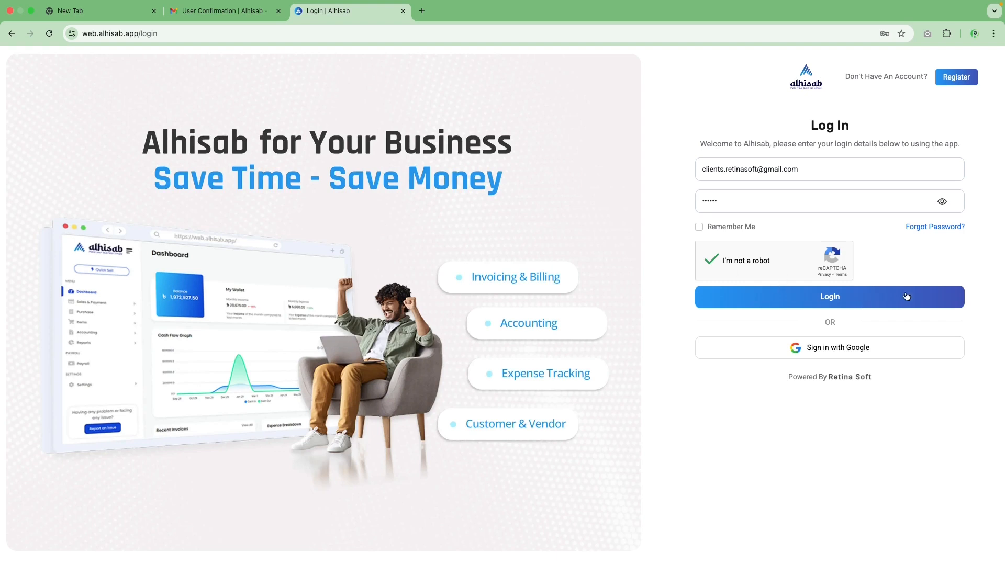
click(847, 304)
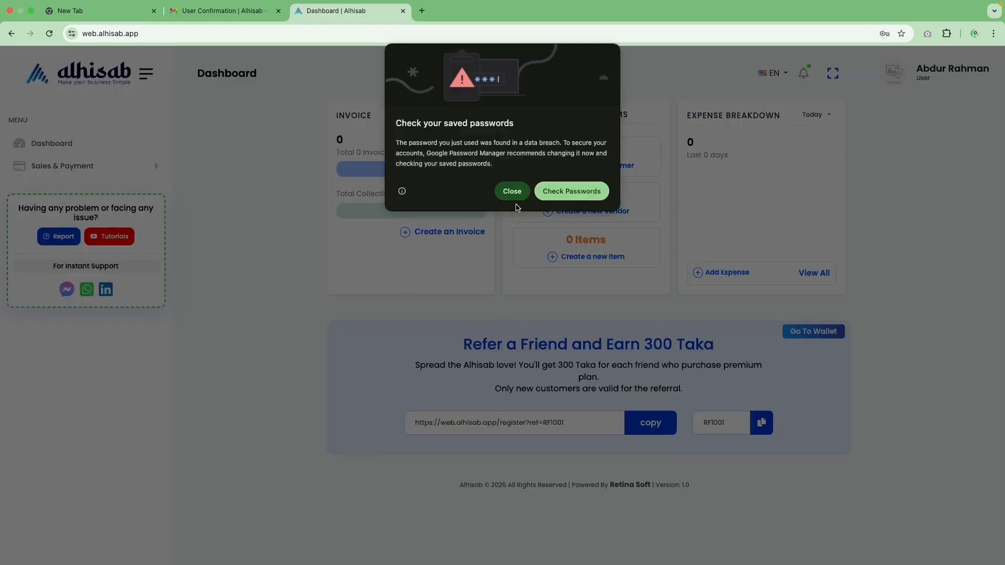
Dismiss the breach warning, save the password, and expand the new user's Sales & Payment menu
click(512, 191)
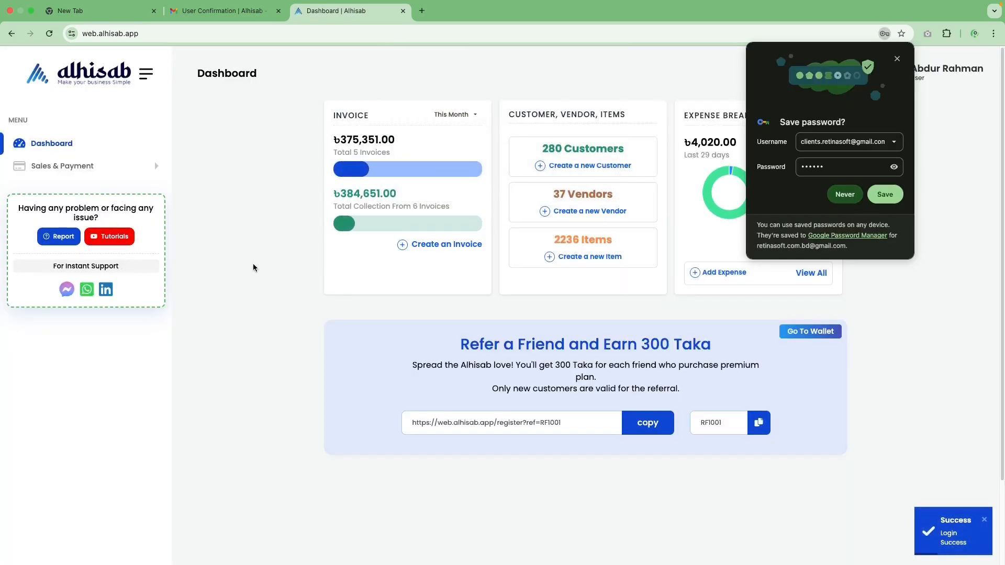
click(884, 194)
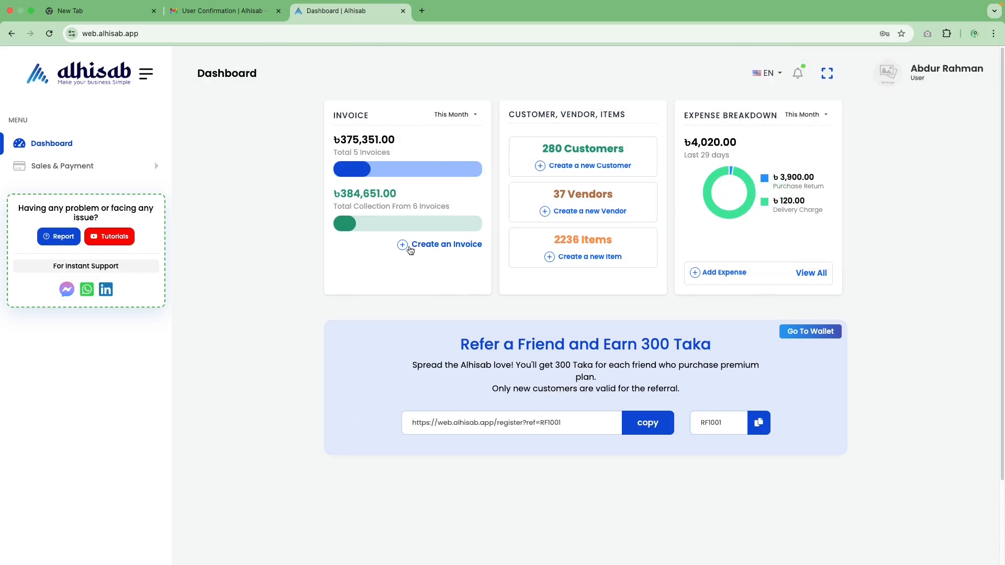
click(103, 170)
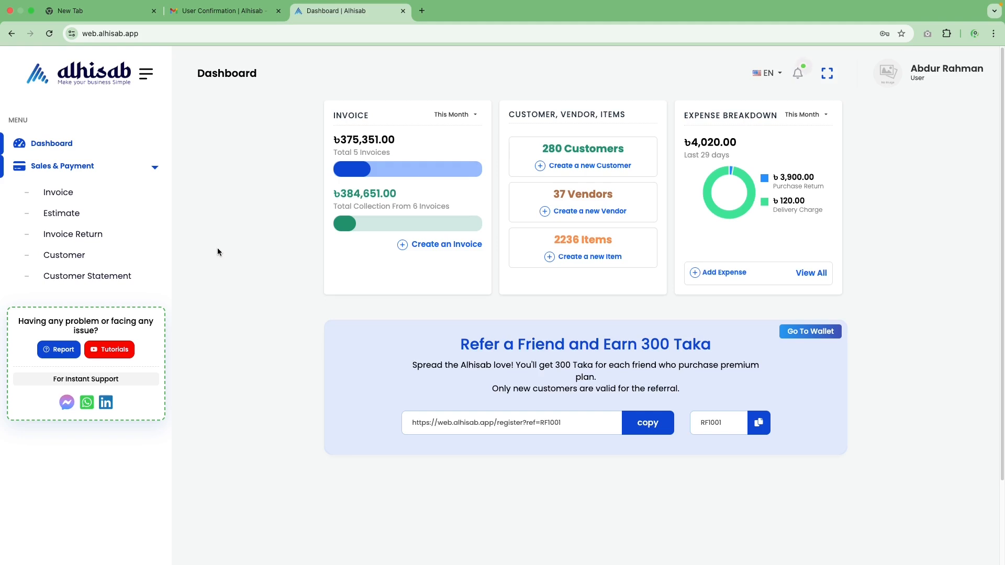
click(976, 34)
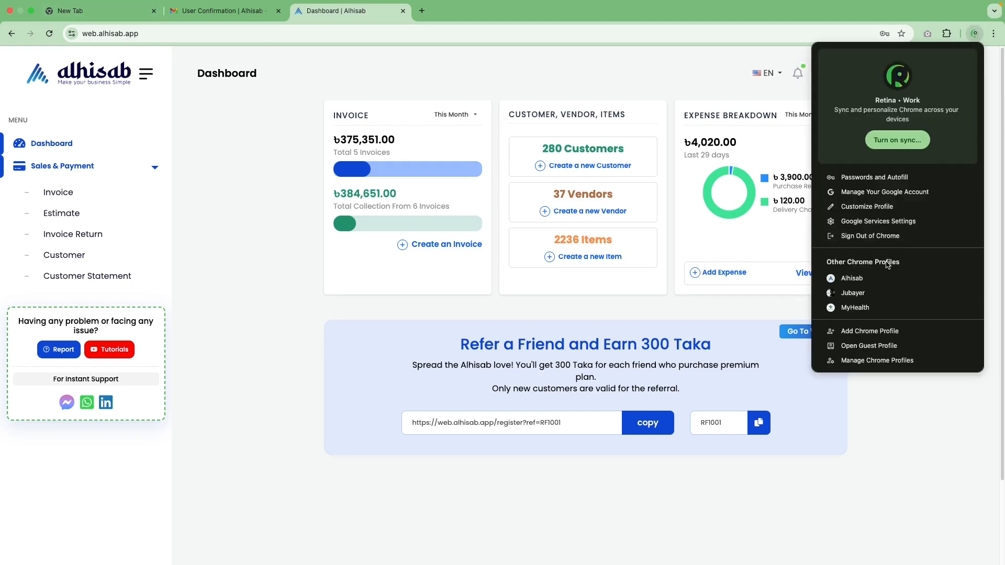
Switch to the admin's Chrome profile and reload All Users to show the Field Sales Man user Active
click(878, 291)
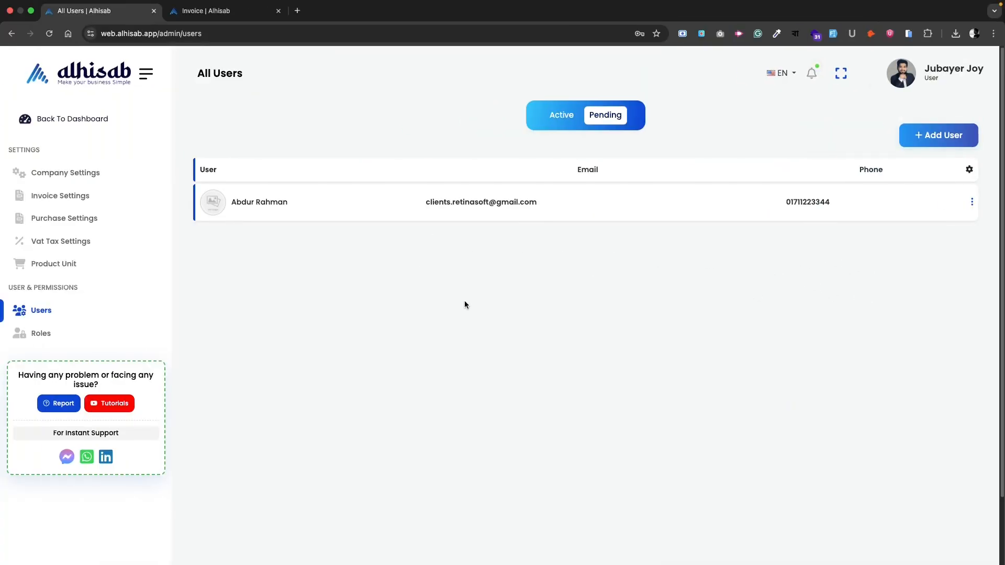
click(47, 38)
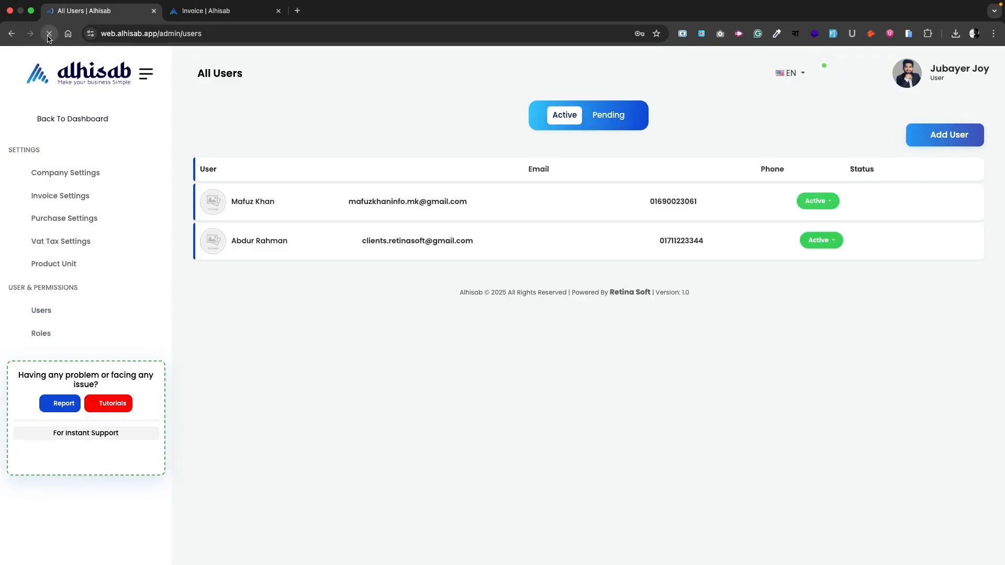